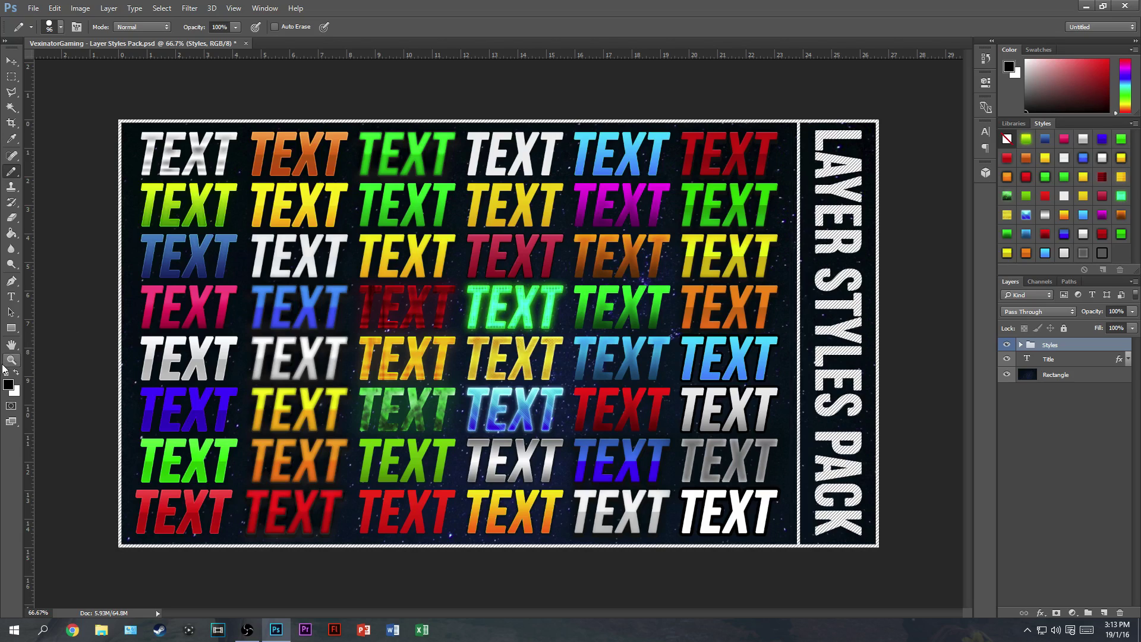
Select the Move tool, glance at Libraries, and return to the Styles swatches.
click(11, 61)
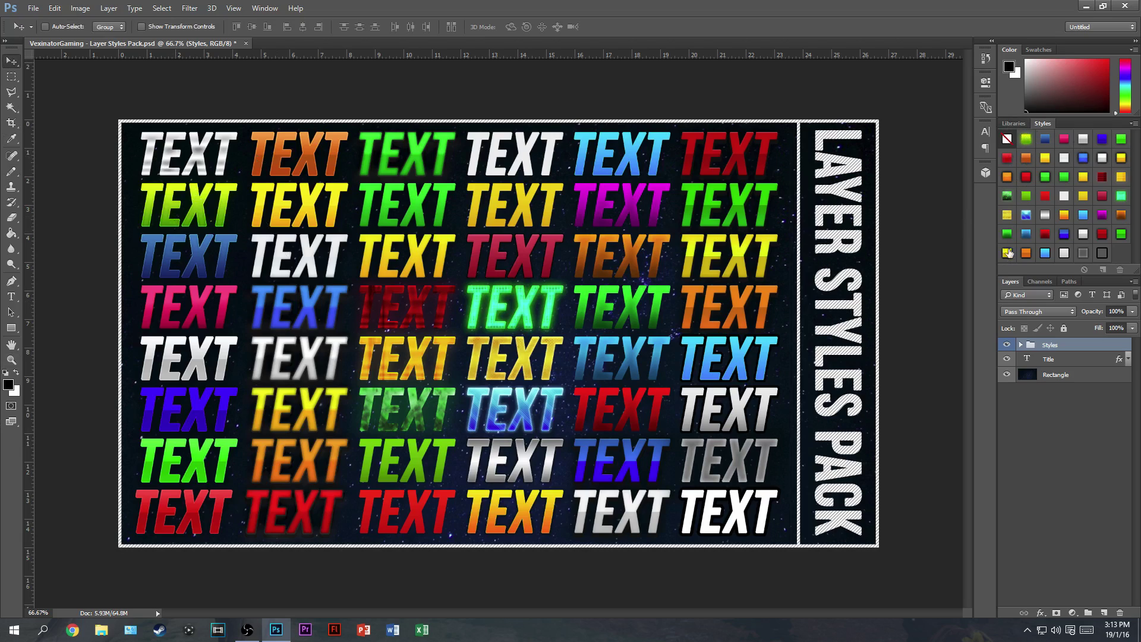
click(1014, 123)
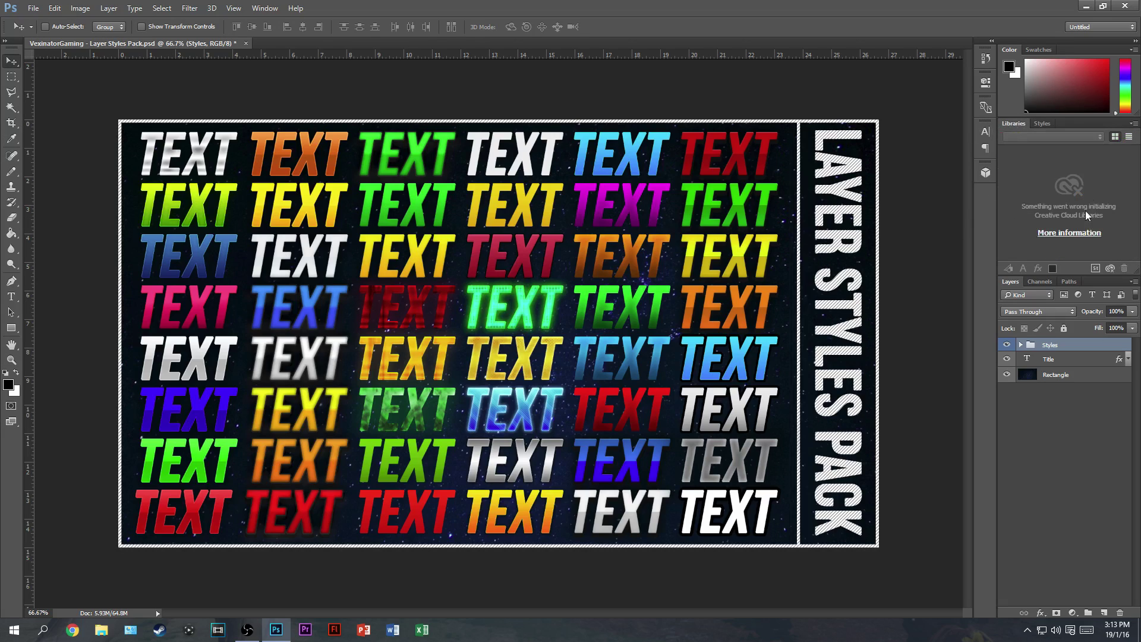
click(1044, 123)
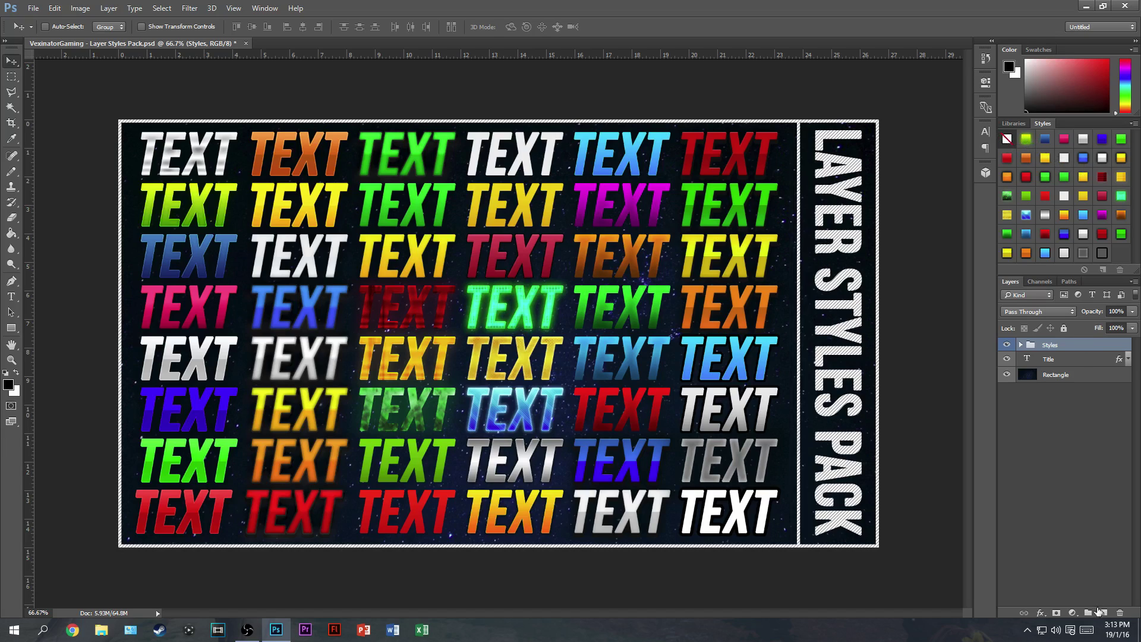
Add a new empty layer and scribble a black test blob with the Pencil tool.
click(1103, 612)
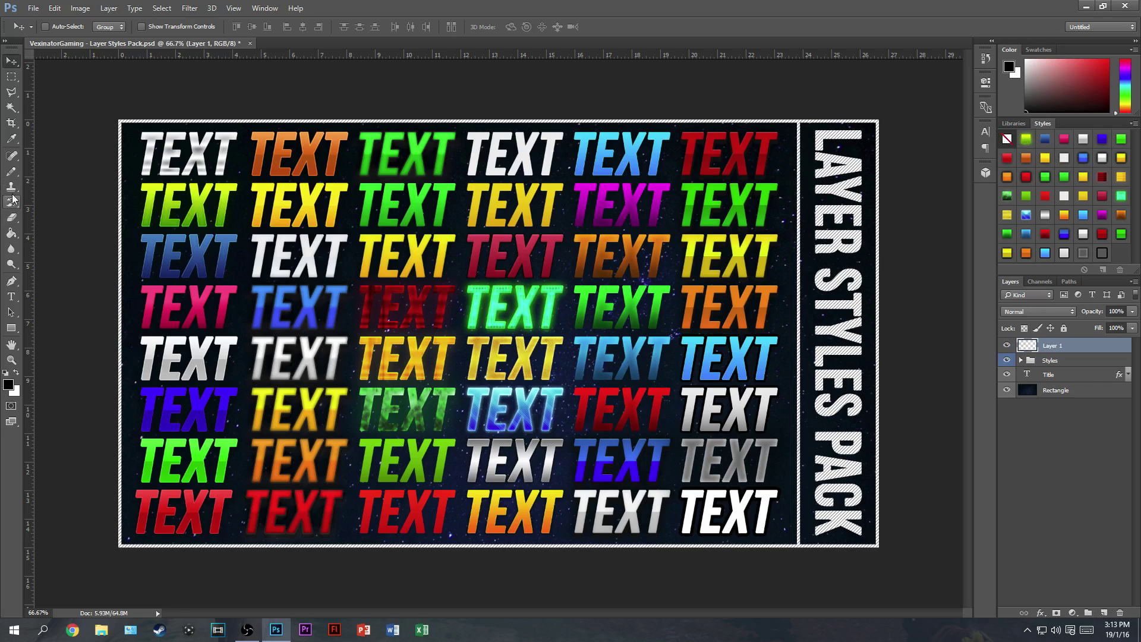
click(18, 171)
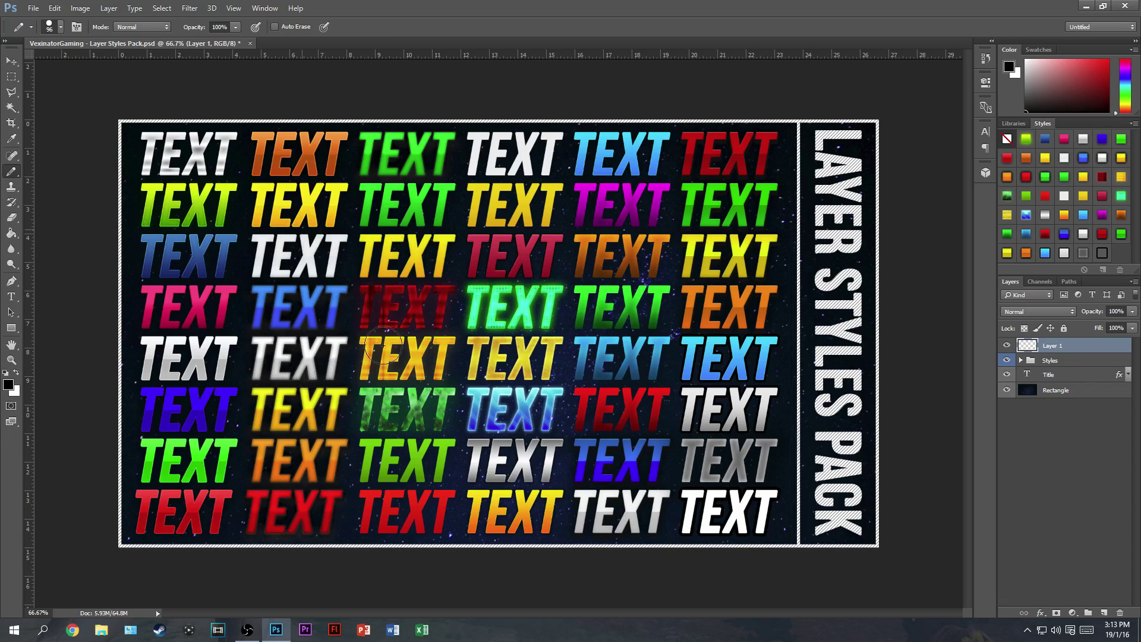
mouse_move(268, 347)
mouse_down()
mouse_move(396, 273)
mouse_move(317, 346)
mouse_move(484, 298)
mouse_move(287, 310)
mouse_move(319, 307)
mouse_up()
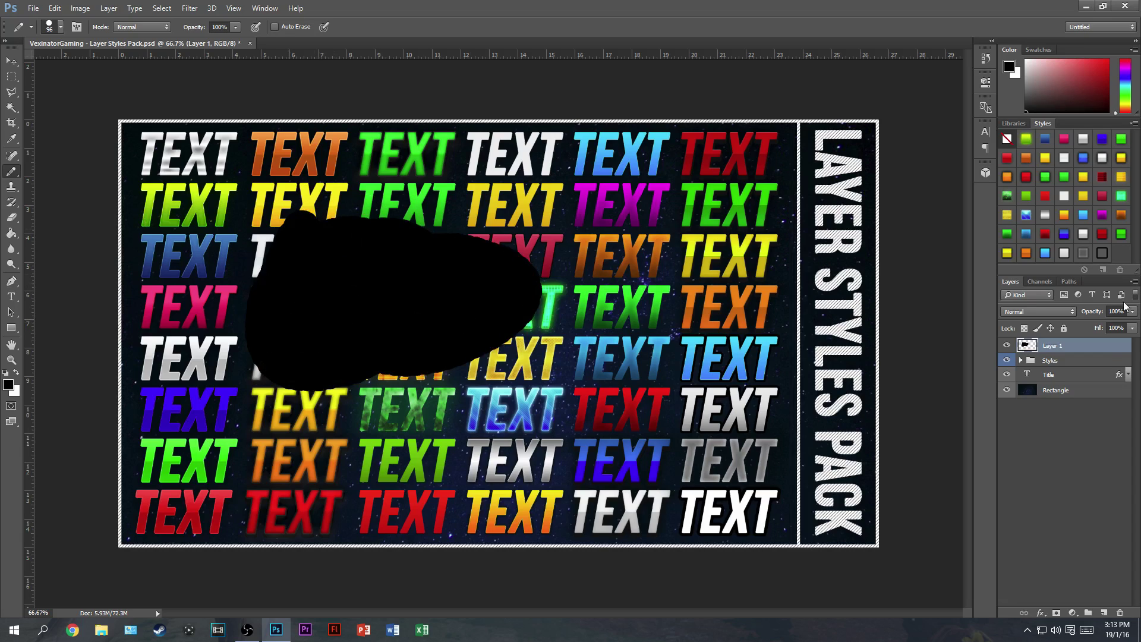
Preview blue, orange, yellow, red and light blue styles, then paint more in light grey.
click(1027, 216)
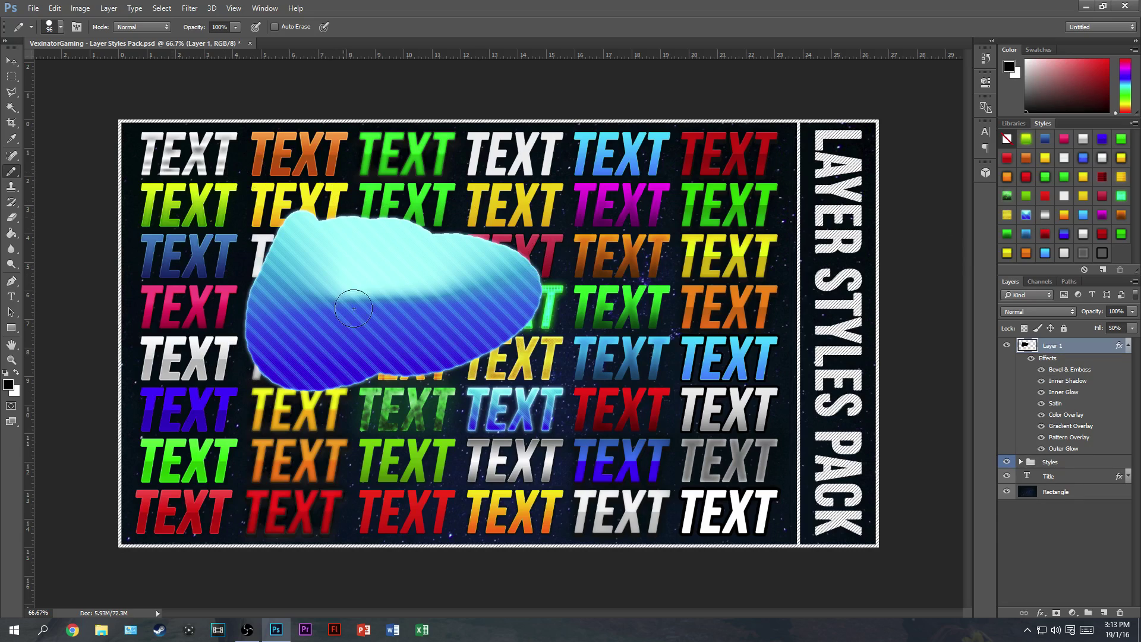
click(1008, 178)
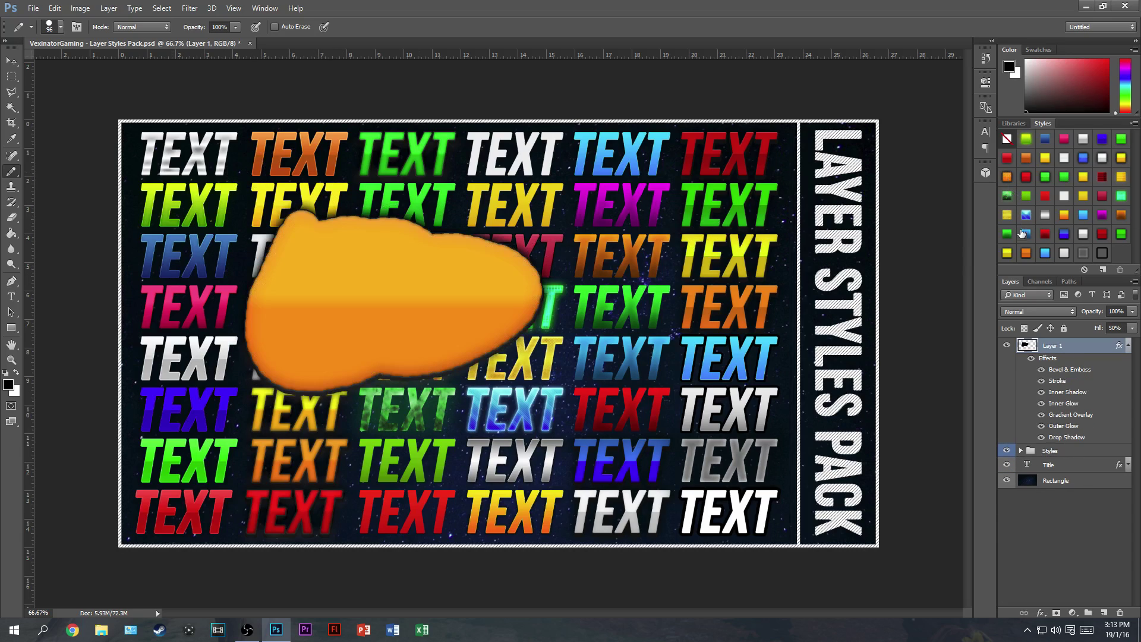
click(1007, 253)
click(1065, 217)
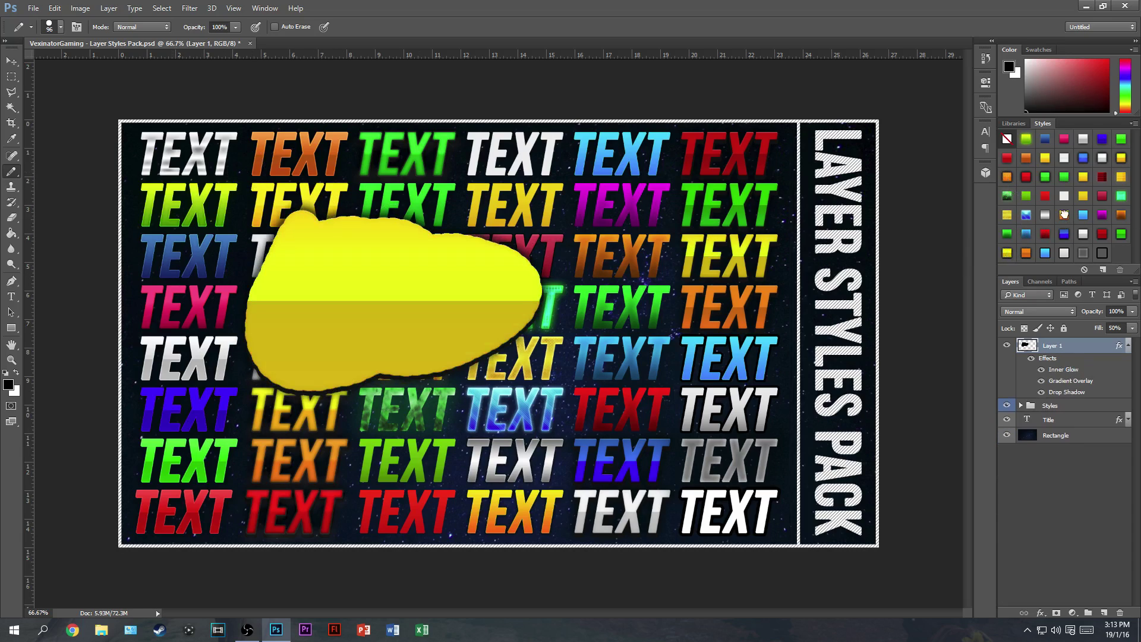
click(1100, 178)
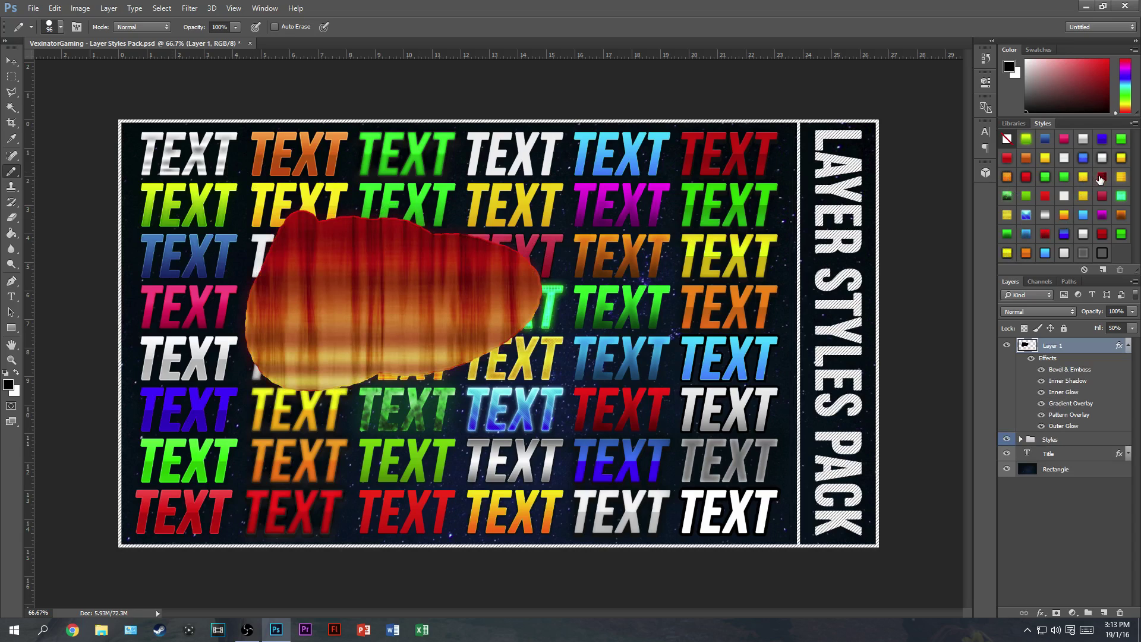
click(1008, 254)
click(1023, 255)
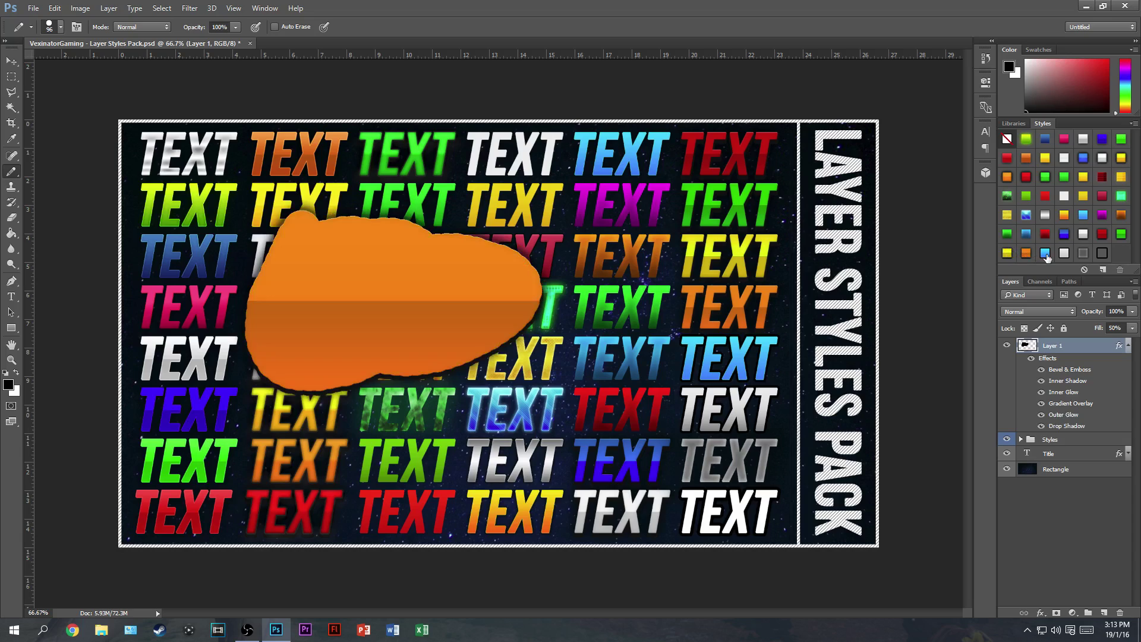
click(1046, 254)
click(1066, 253)
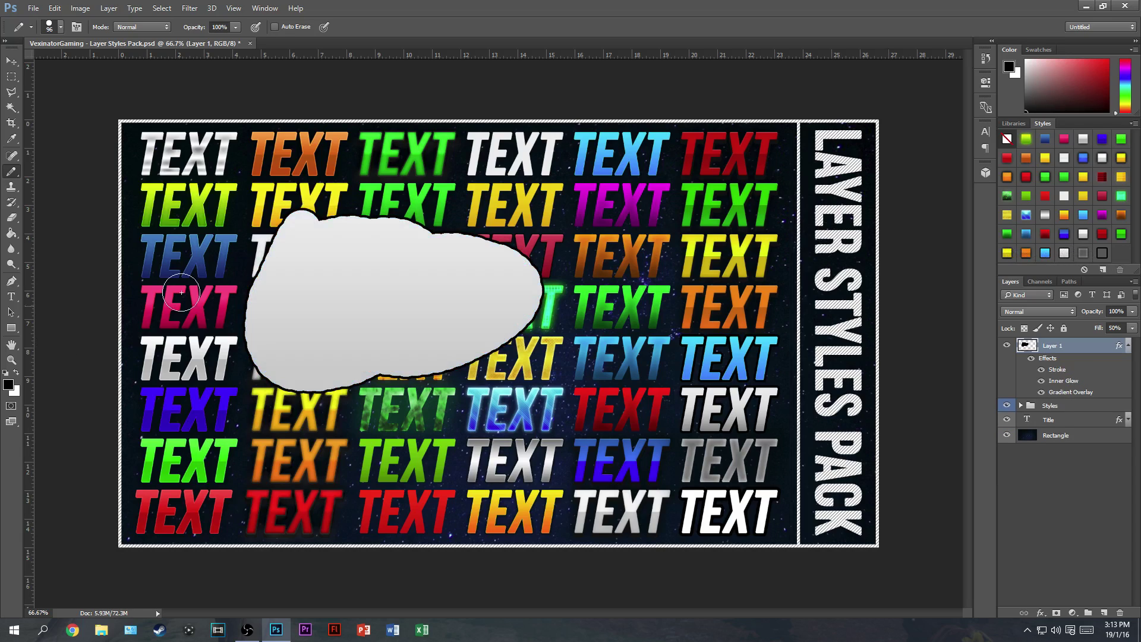
mouse_move(418, 264)
mouse_down()
mouse_move(448, 230)
mouse_move(672, 258)
mouse_move(527, 296)
mouse_move(614, 299)
mouse_move(624, 279)
mouse_move(662, 278)
mouse_move(645, 275)
mouse_move(685, 252)
mouse_move(506, 239)
mouse_move(481, 226)
mouse_move(650, 217)
mouse_move(442, 216)
mouse_move(668, 212)
mouse_move(611, 210)
mouse_move(669, 293)
mouse_move(527, 341)
mouse_move(584, 338)
mouse_move(440, 361)
mouse_move(438, 372)
mouse_move(628, 341)
mouse_move(425, 382)
mouse_move(357, 372)
mouse_up()
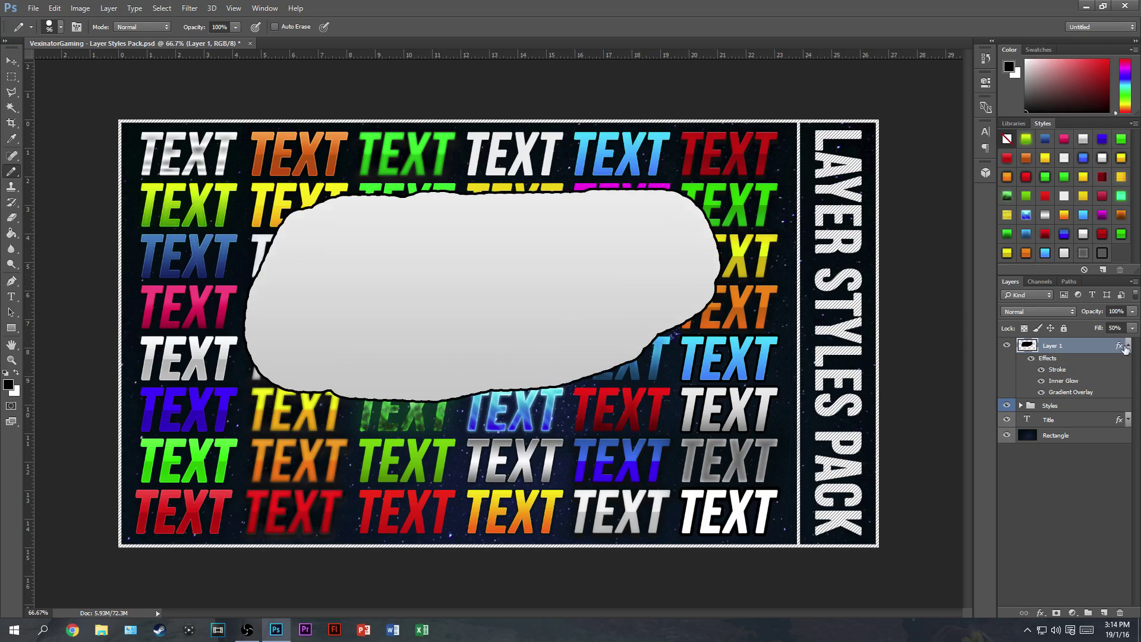
Delete Layer 1 with its test blob; the Start menu opens and closes.
key(Delete)
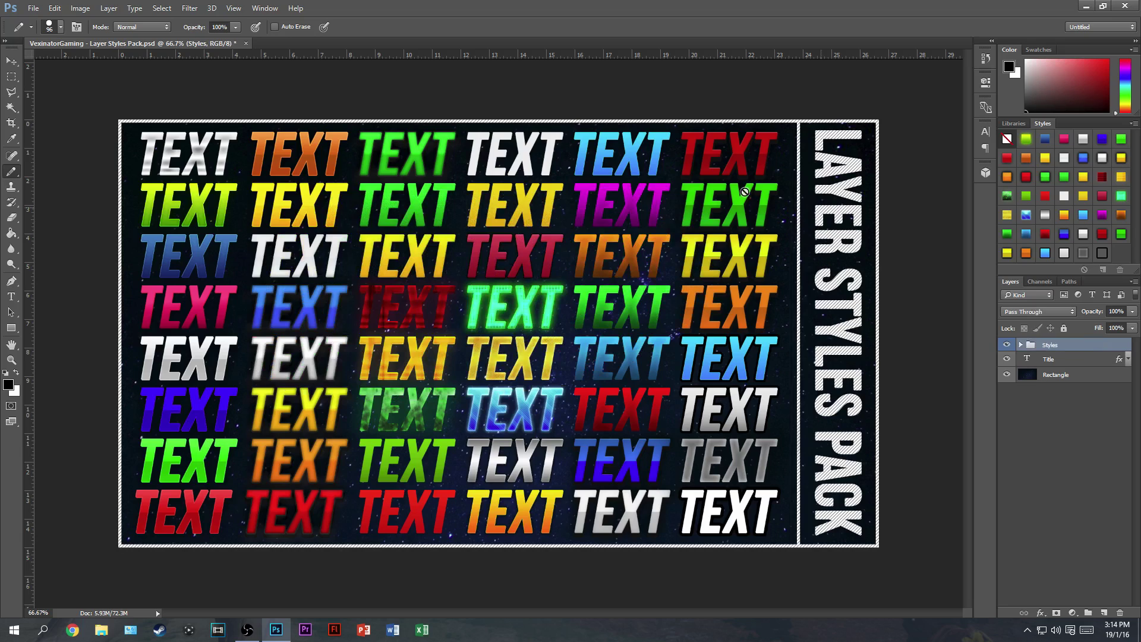
key(super)
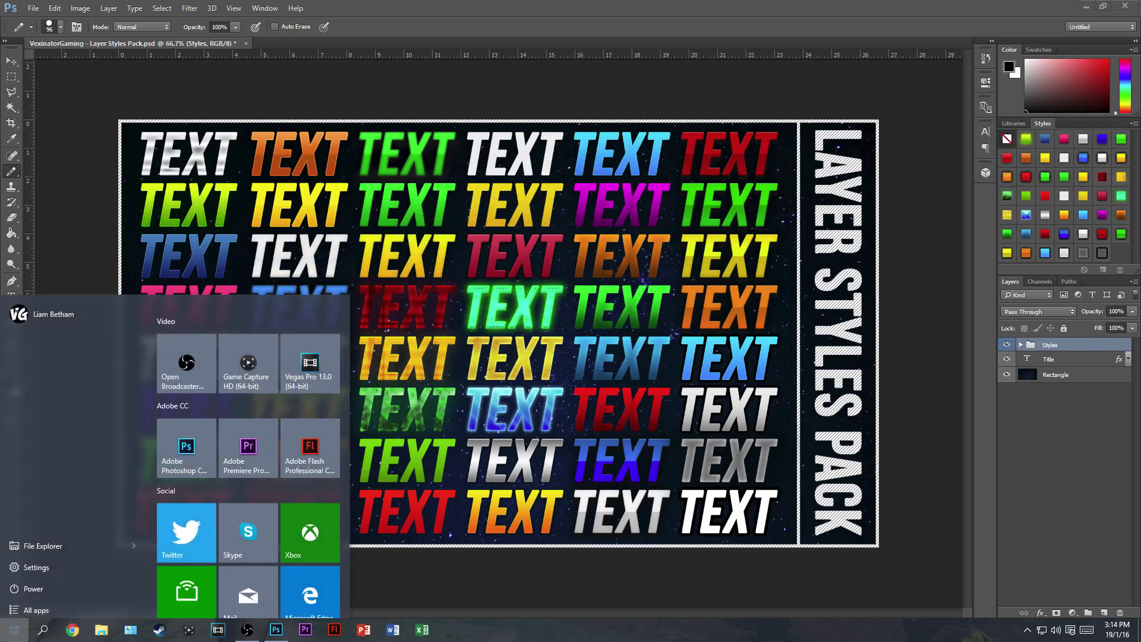
key(super)
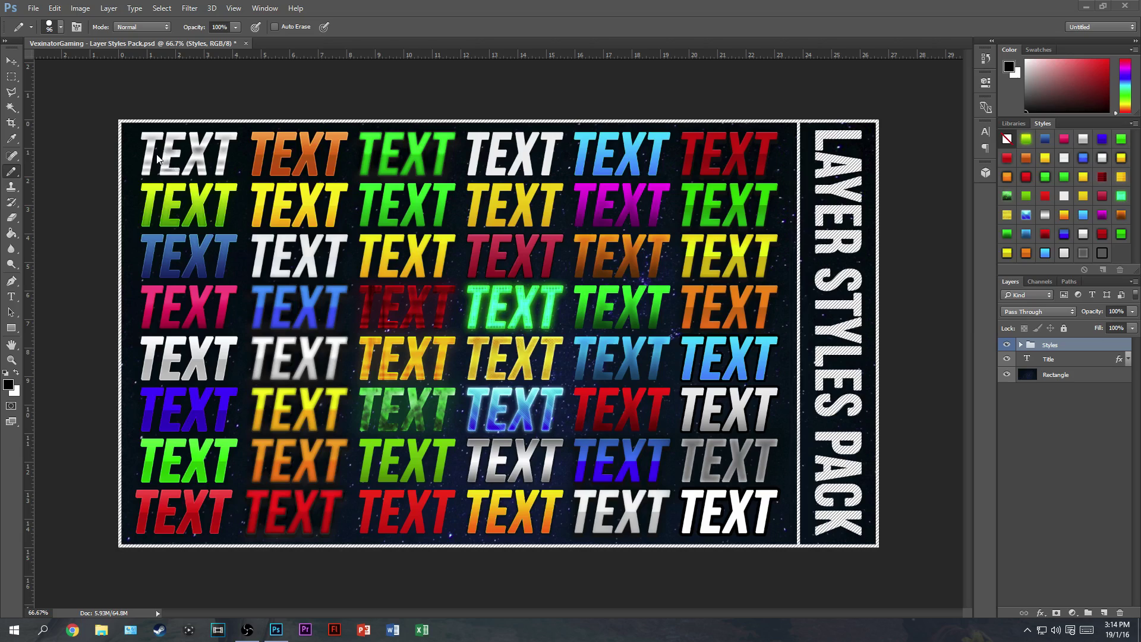
Expand the Styles group, scroll to the bottom, and select the Style copy 1 layer.
click(1021, 346)
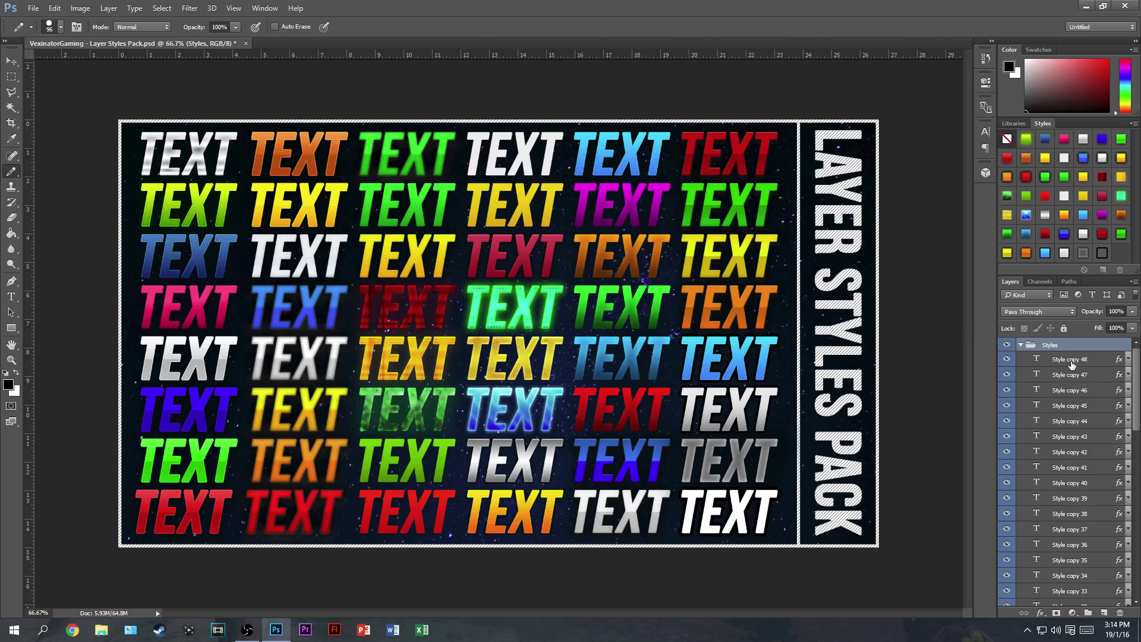
scroll(1070, 368, down, 9)
scroll(1068, 401, down, 2)
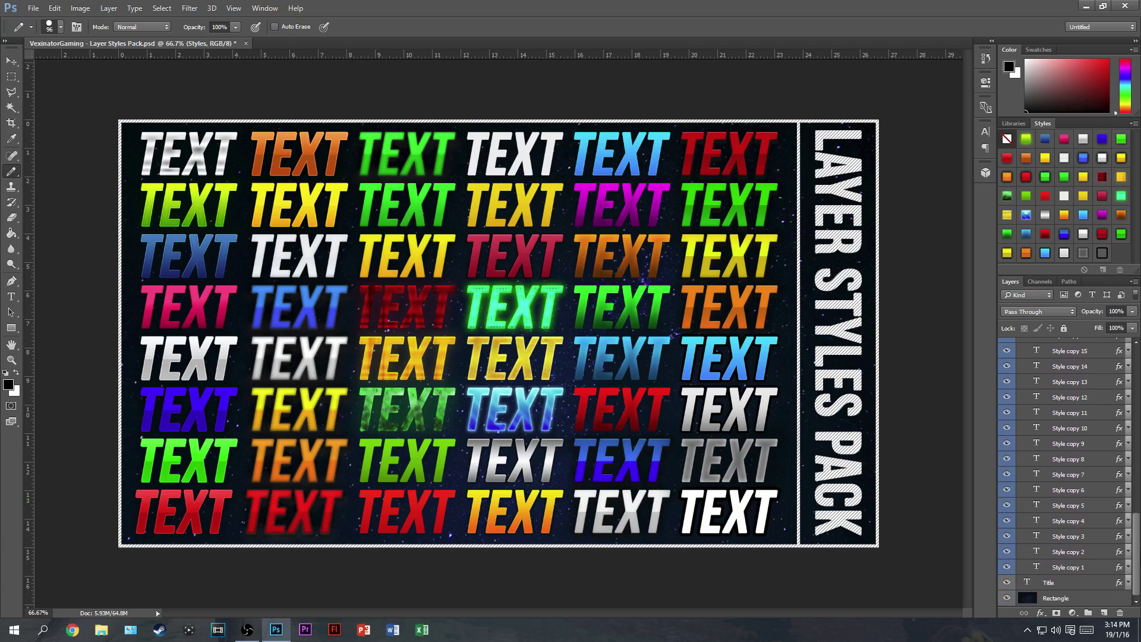
click(1087, 568)
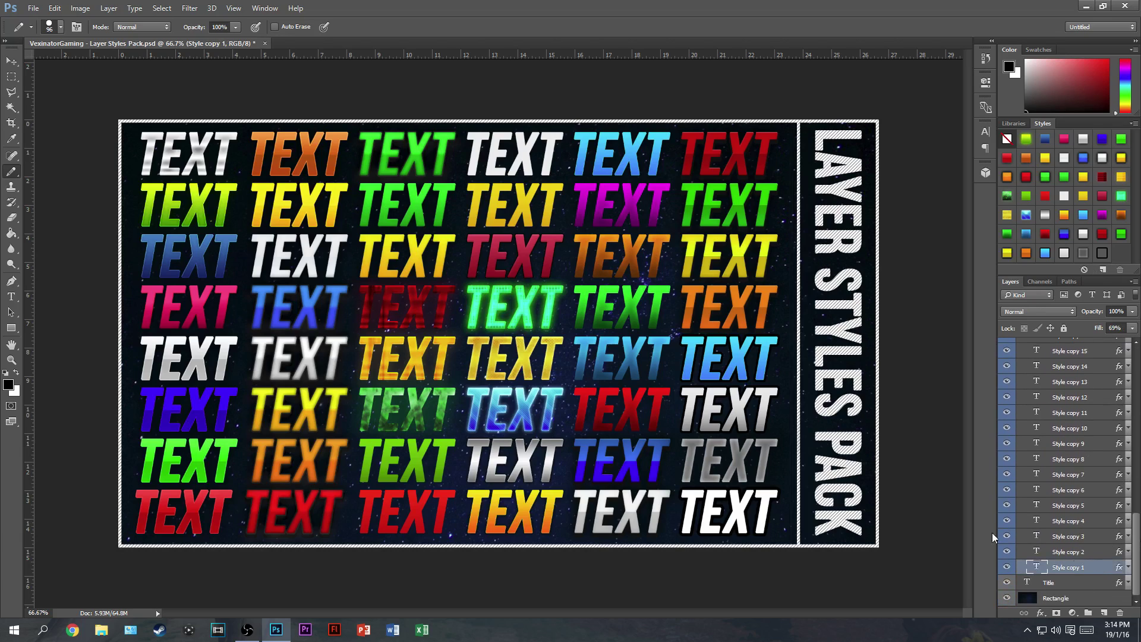
Save Style copy 1's effects as a new style preset via the New Style dialog.
click(1104, 271)
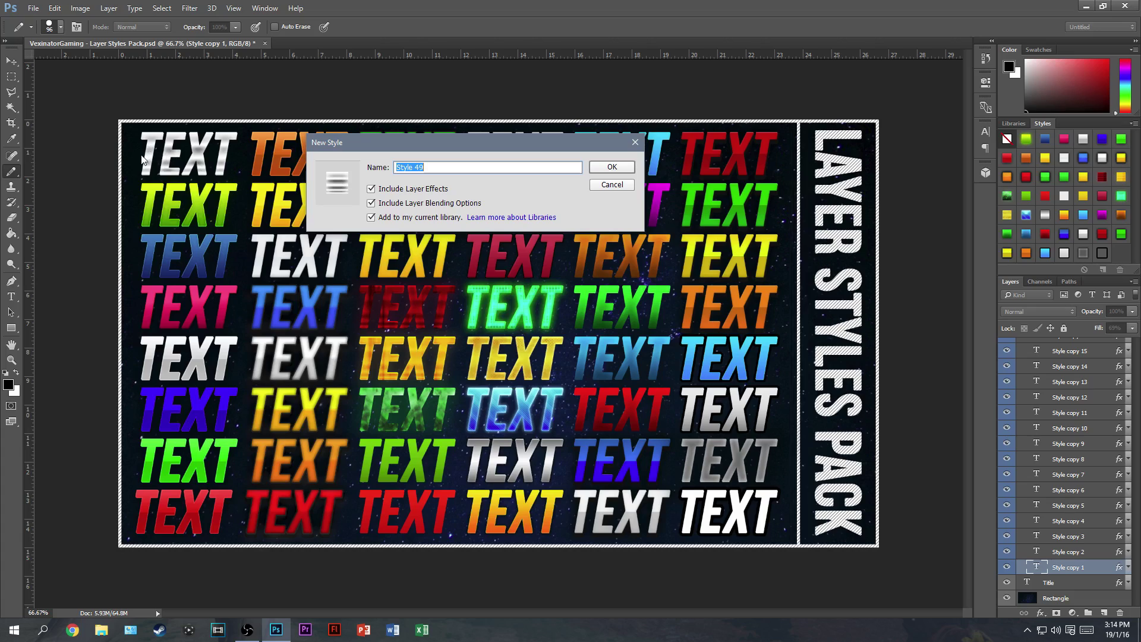
click(453, 169)
click(597, 171)
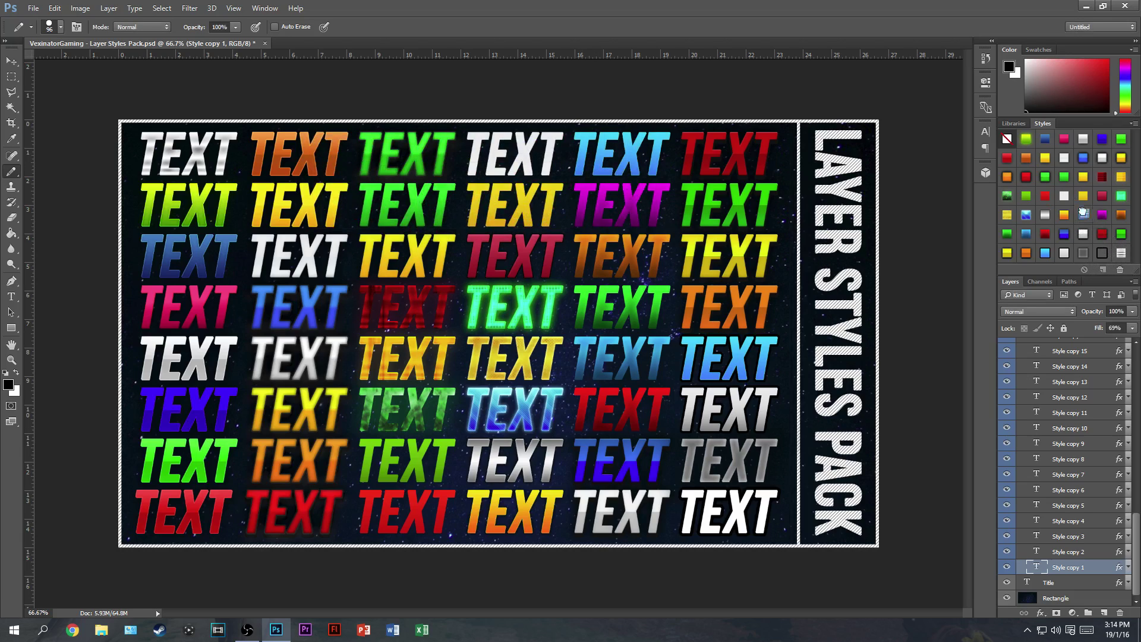
Select the no-style swatch and Style copy 2, then cancel a second New Style dialog.
click(1016, 139)
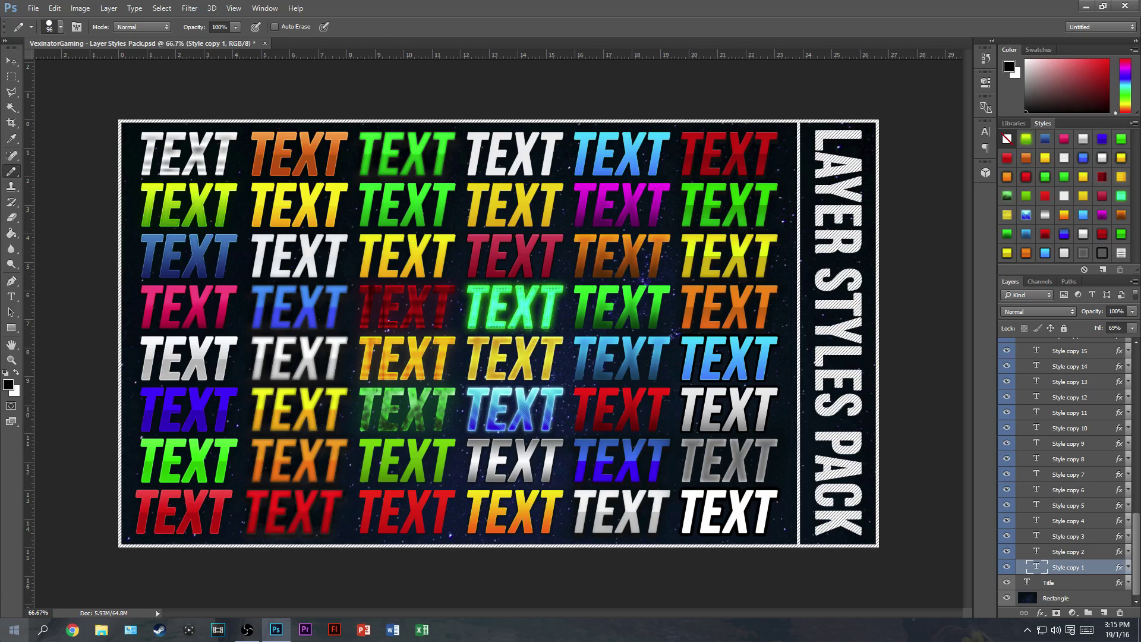
click(1099, 553)
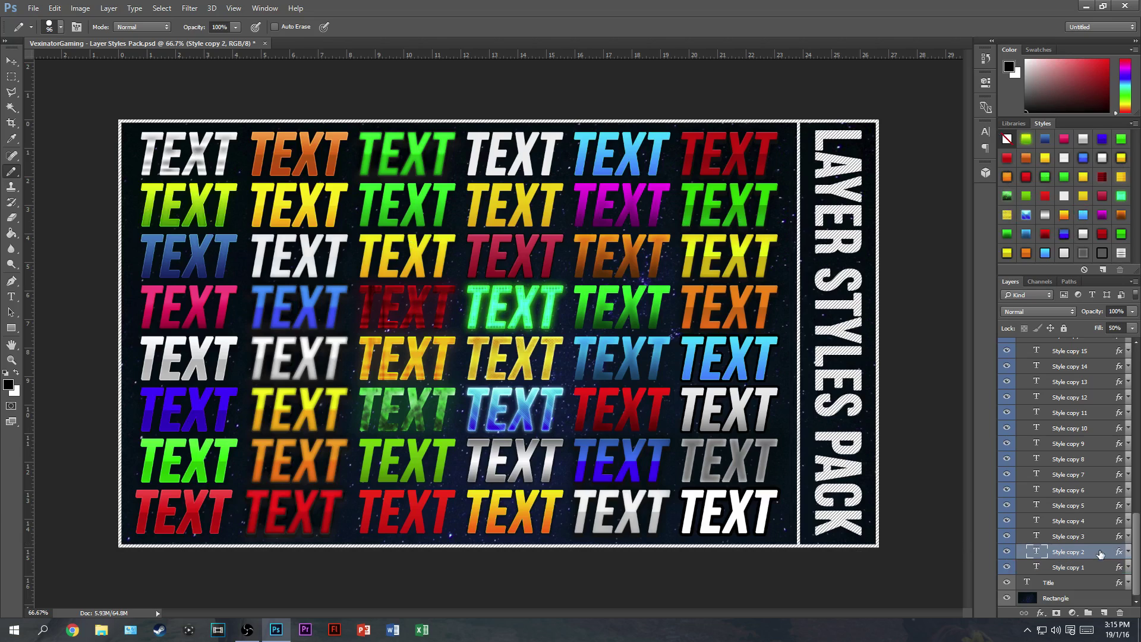
click(1109, 246)
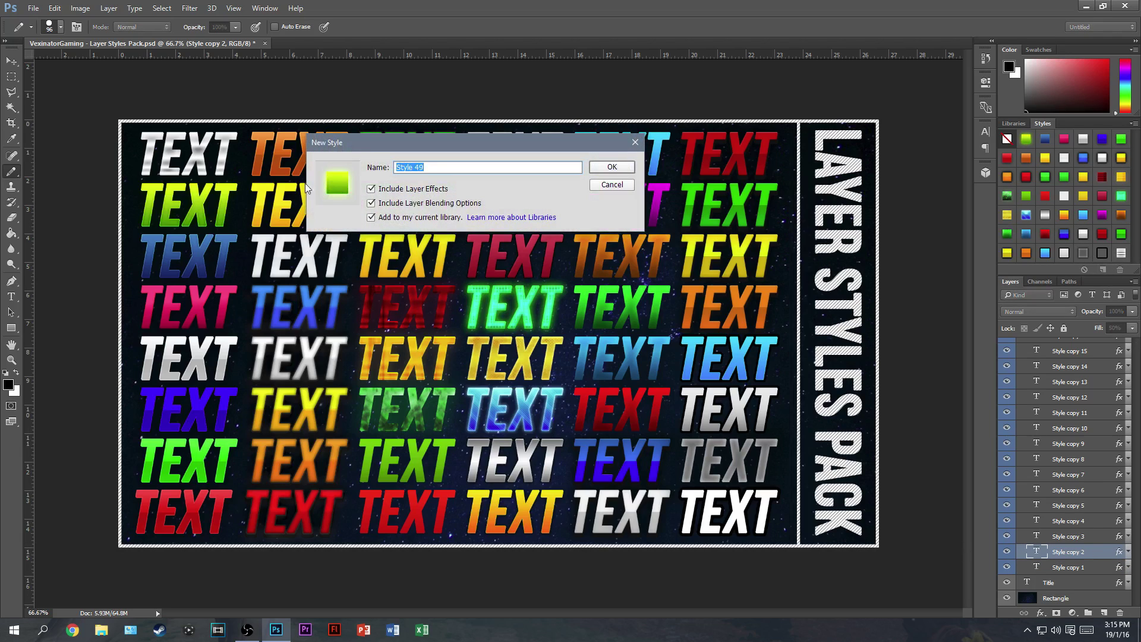
click(616, 186)
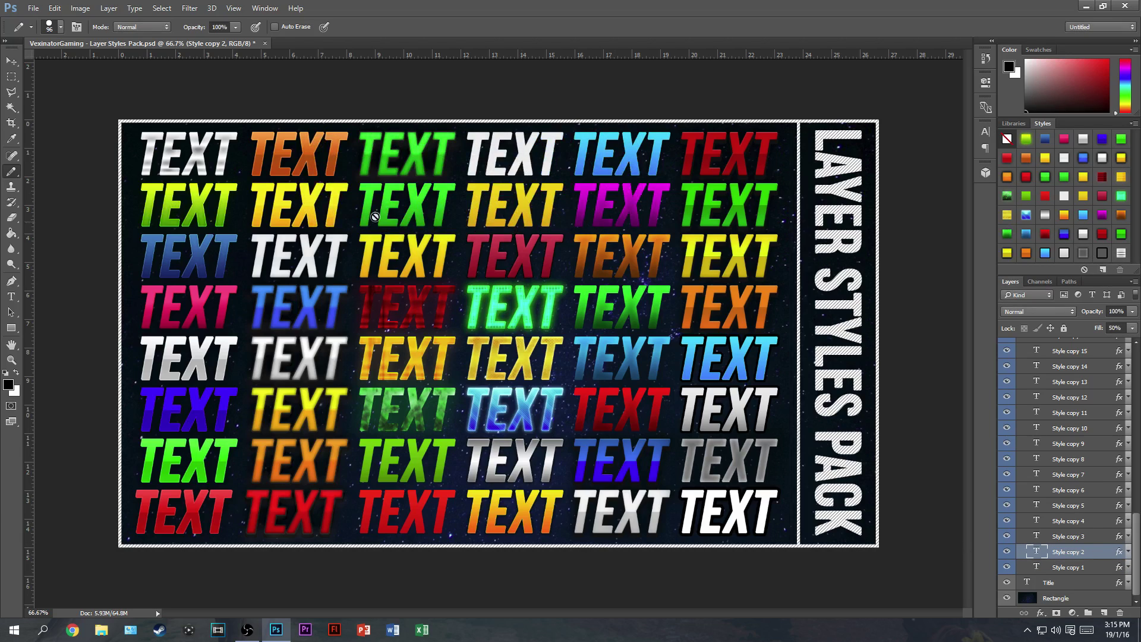